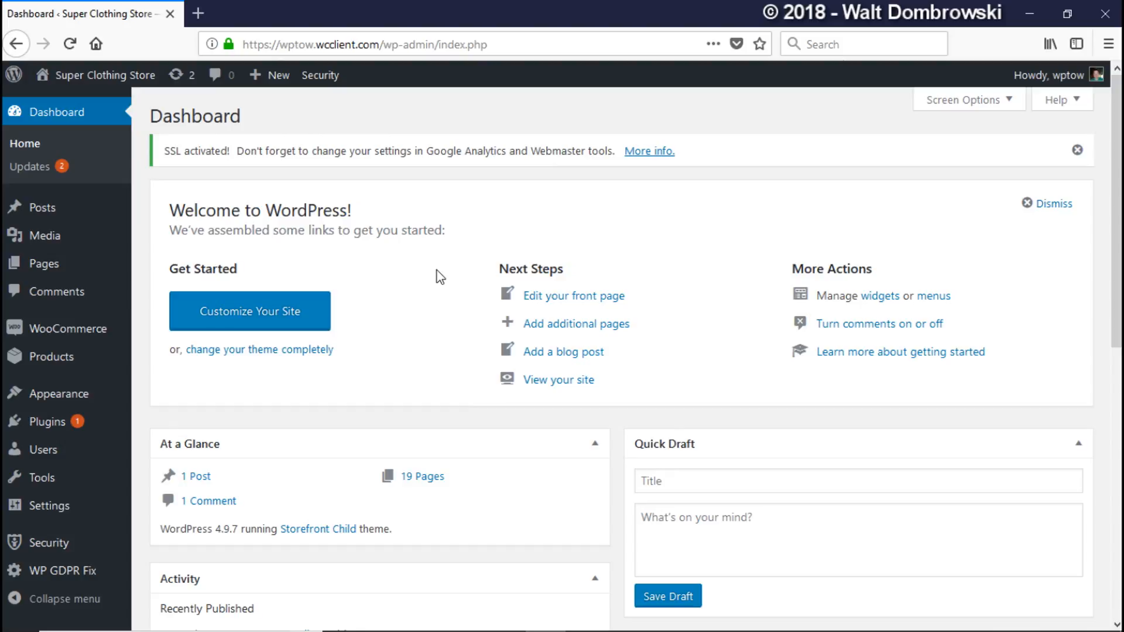
Search the plugin directory for "user role editor", and install and activate the User Role Editor plugin
mouse_move(71, 421)
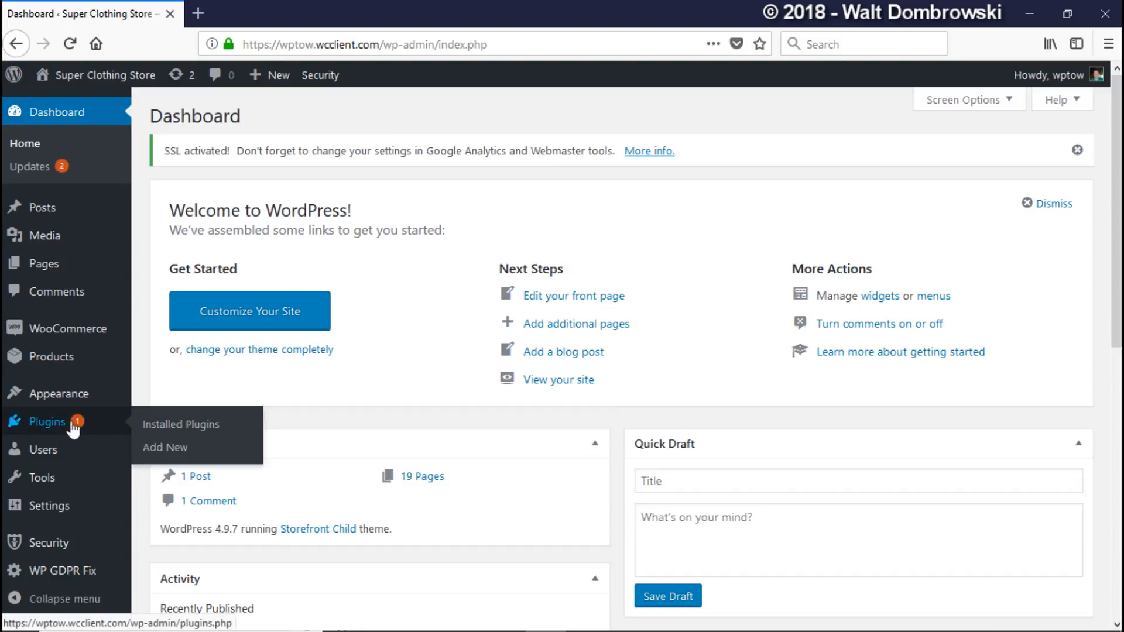
click(153, 448)
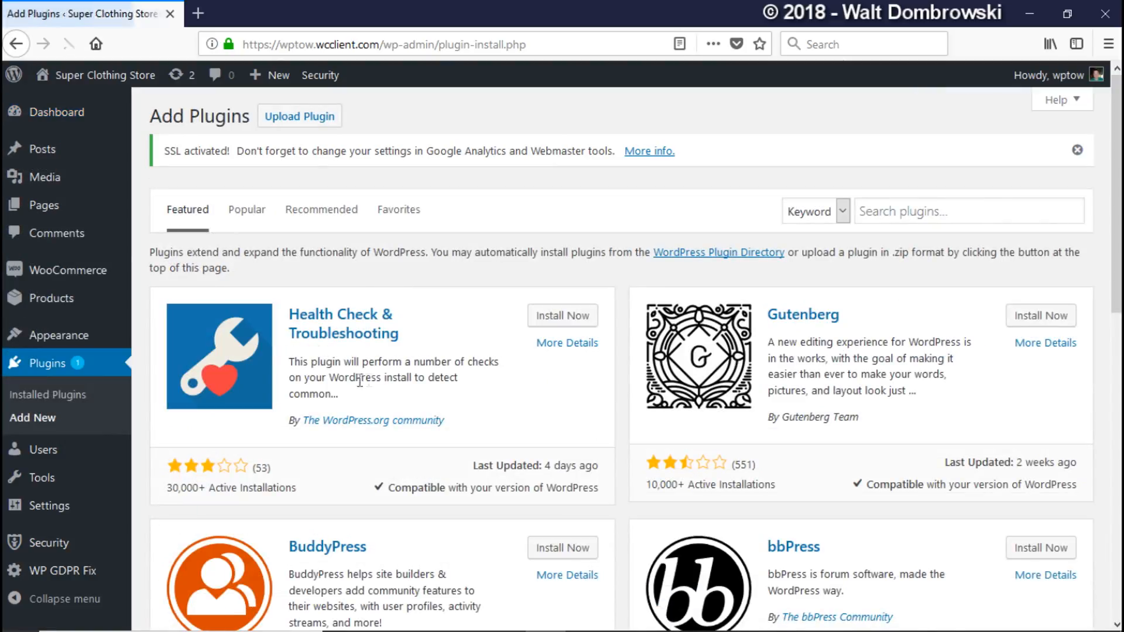
click(883, 211)
text(user role edi)
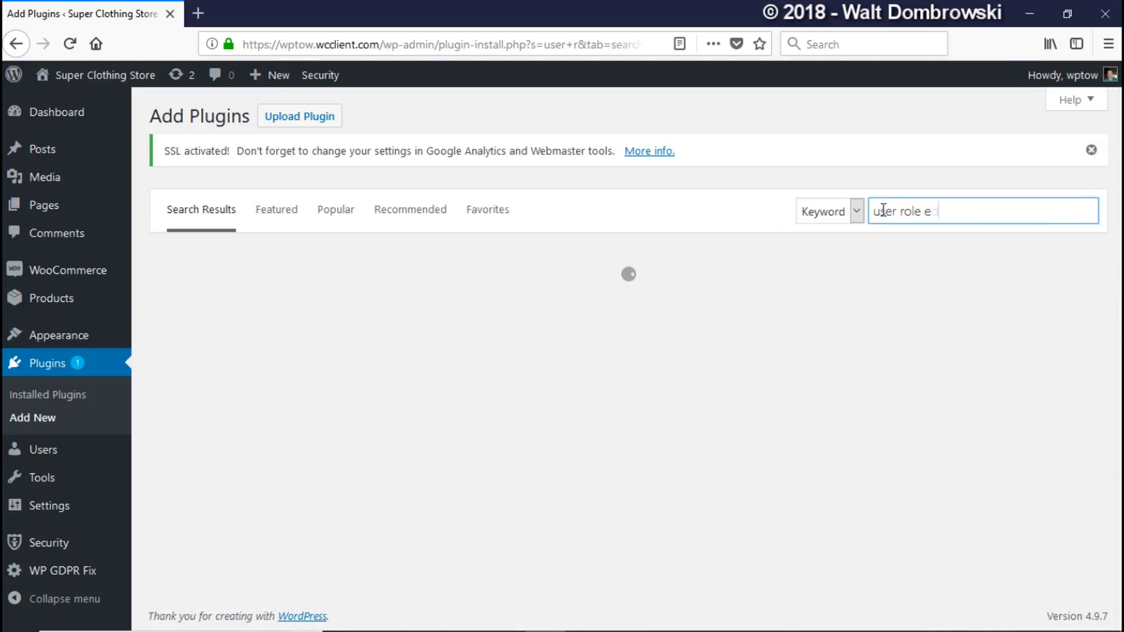
text(tor)
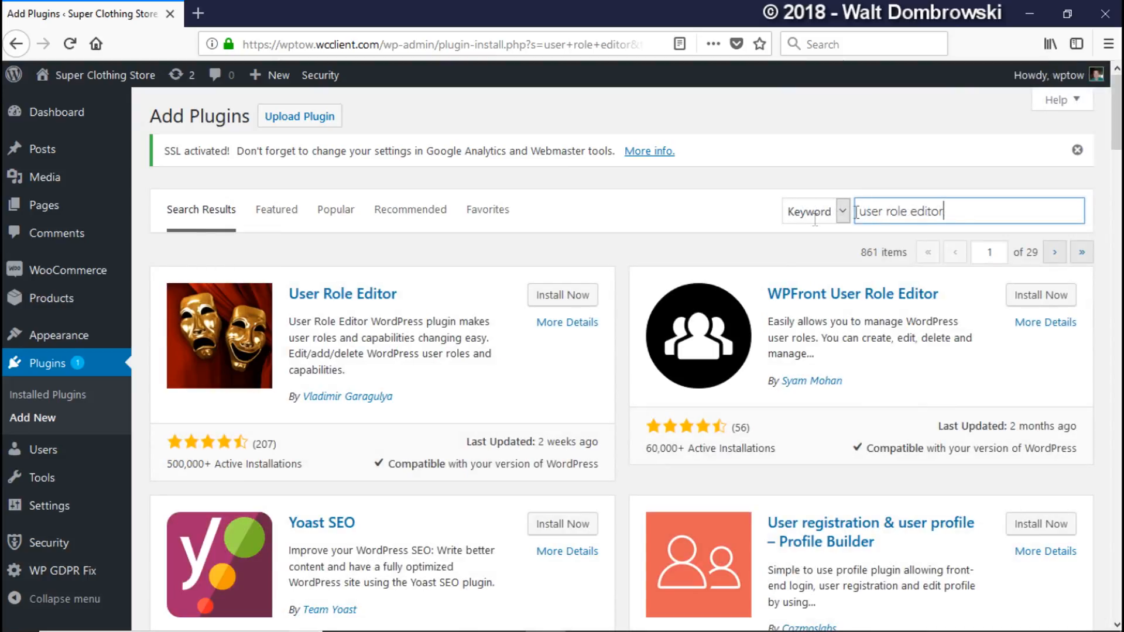
click(556, 297)
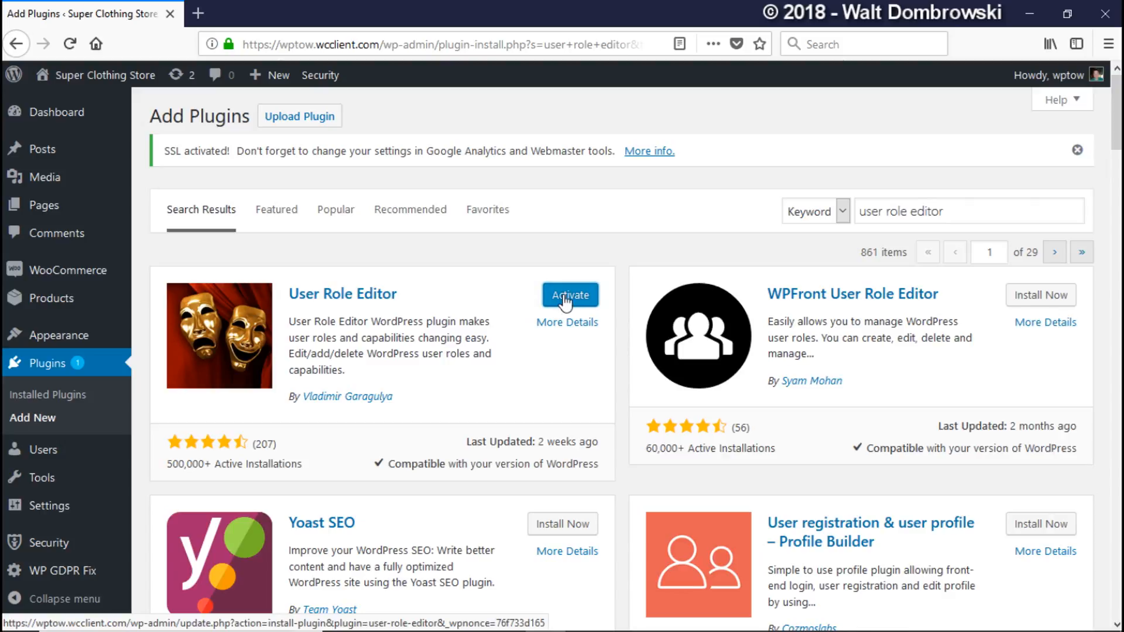
click(563, 299)
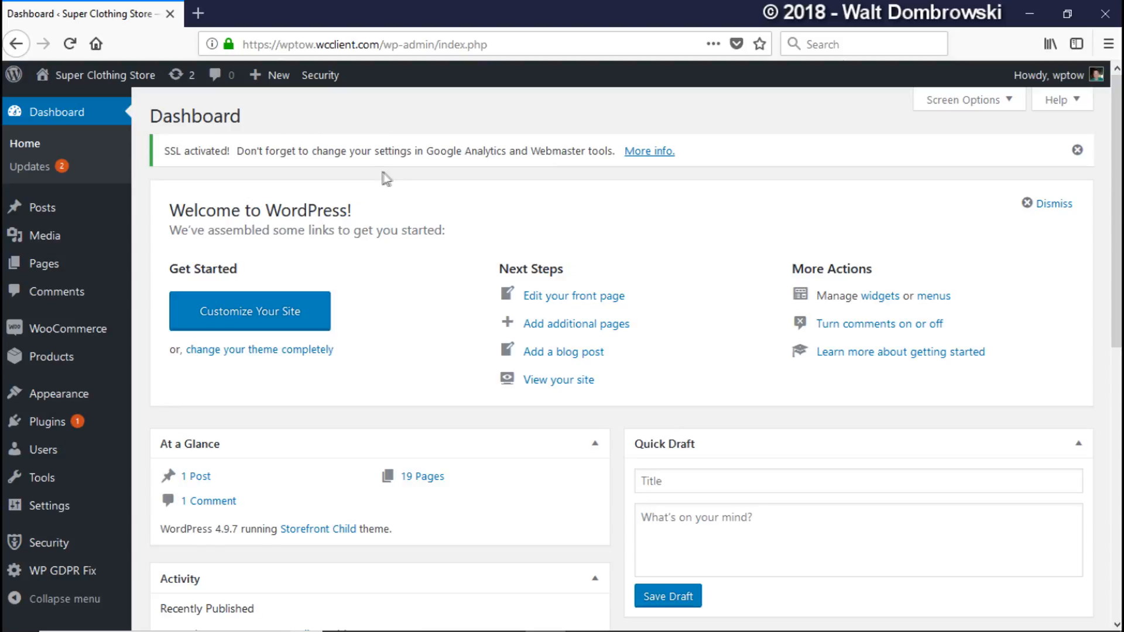
Go to the User Role Editor settings and check which roles are available for editing
mouse_move(80, 454)
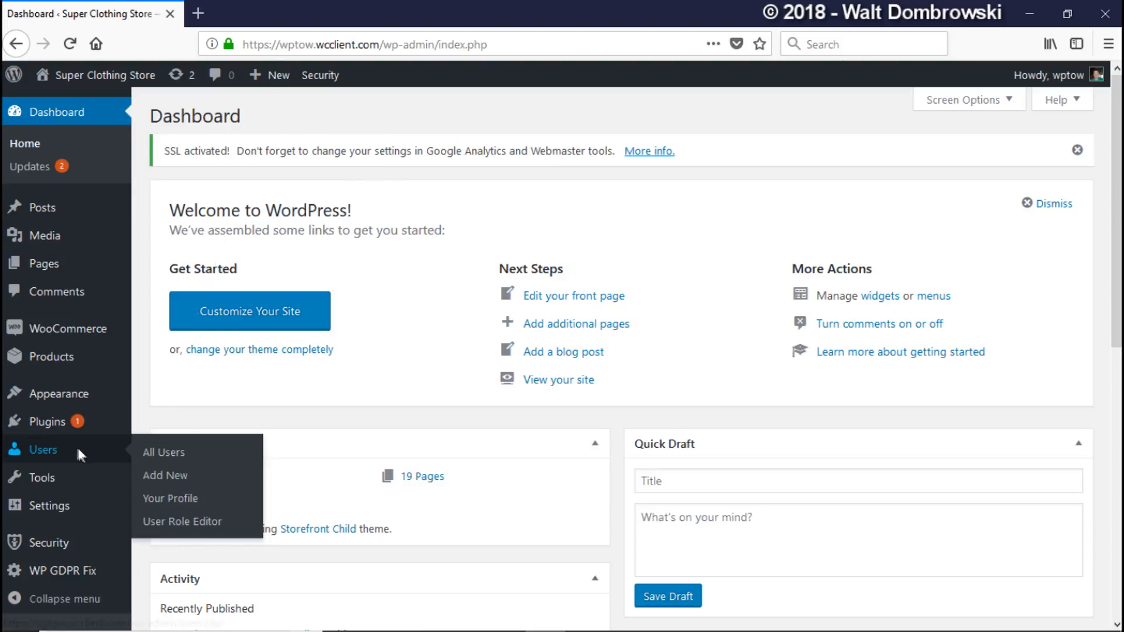
click(191, 523)
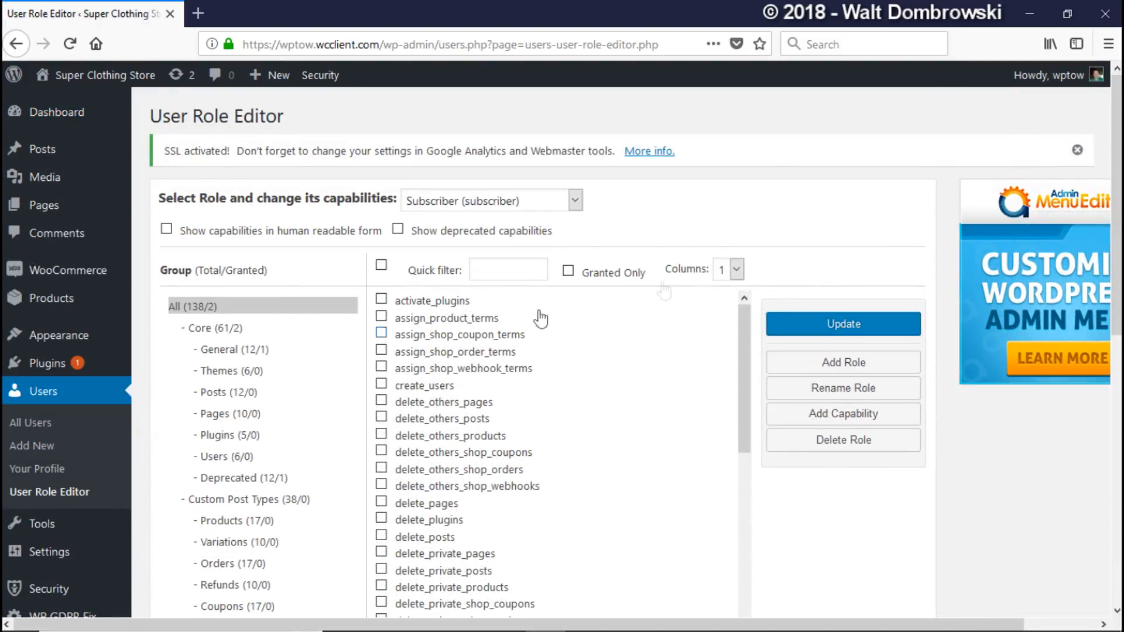
click(576, 202)
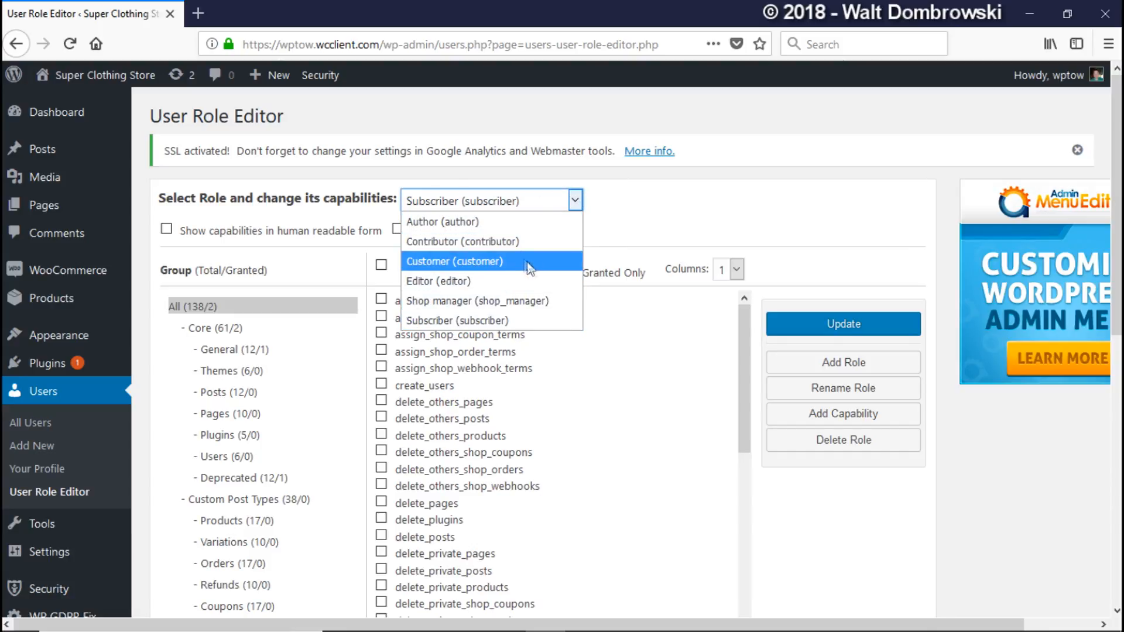
click(628, 227)
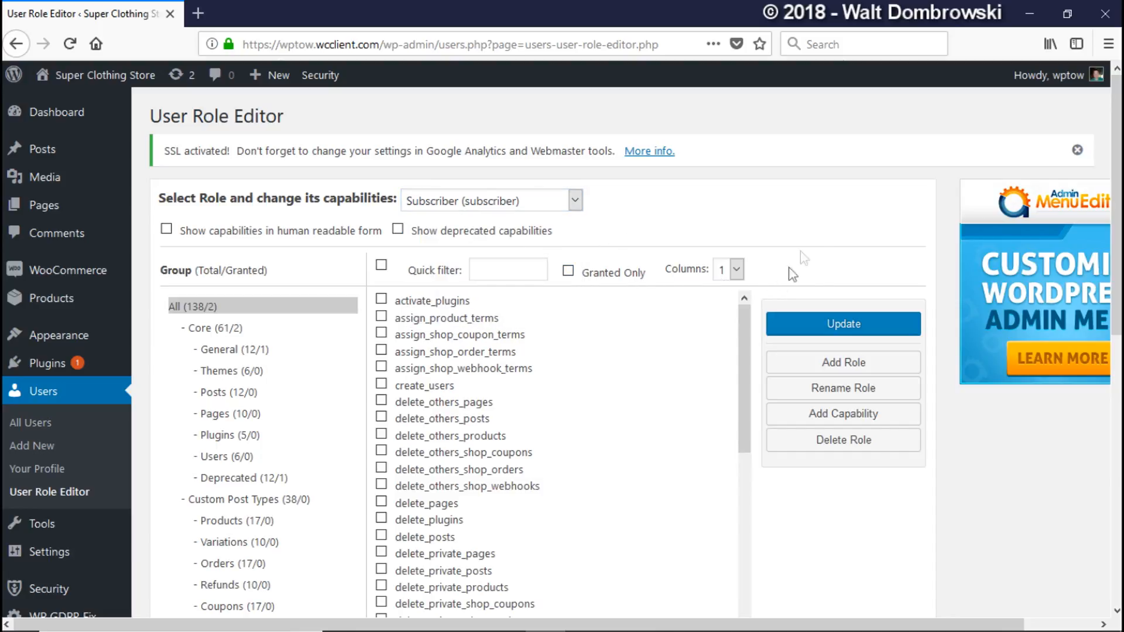
Mark the create_users and delete_plugins capabilities for the Subscriber role without saving the change
drag(1113, 167, 1118, 239)
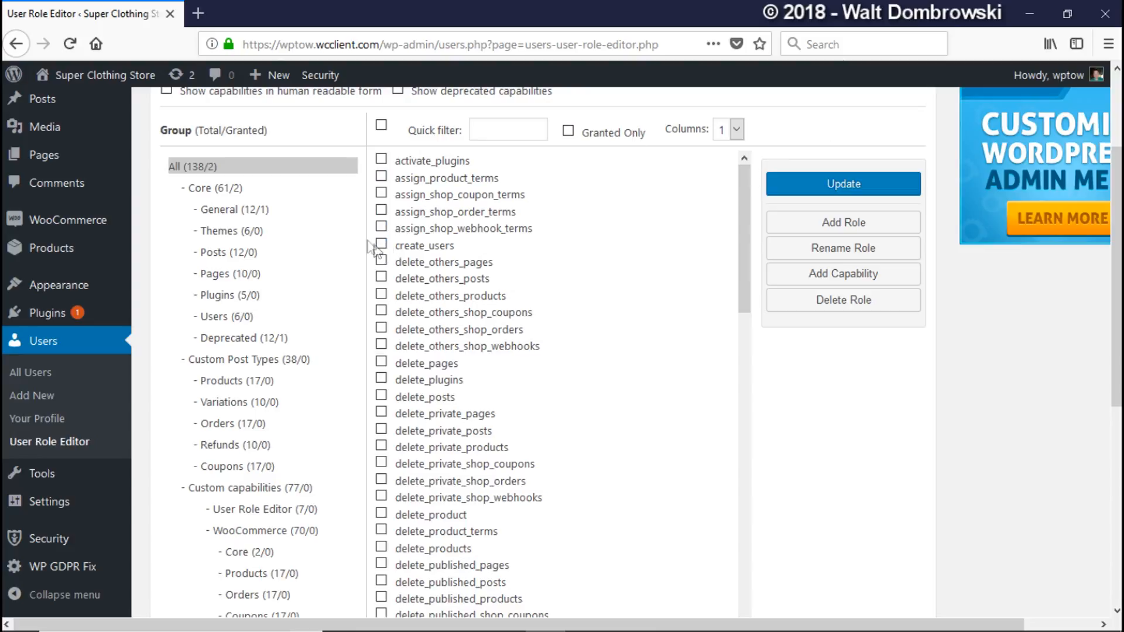
click(382, 245)
click(386, 380)
drag(742, 192, 733, 233)
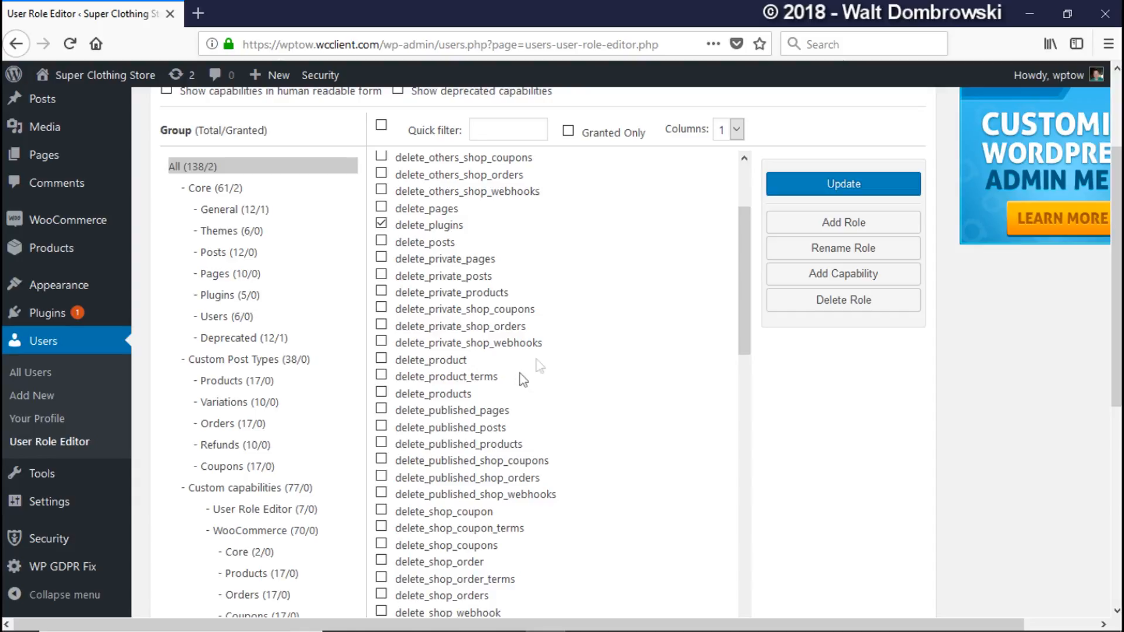
Add a new role with ID VIP and display name VIP as a copy of Subscriber
click(849, 225)
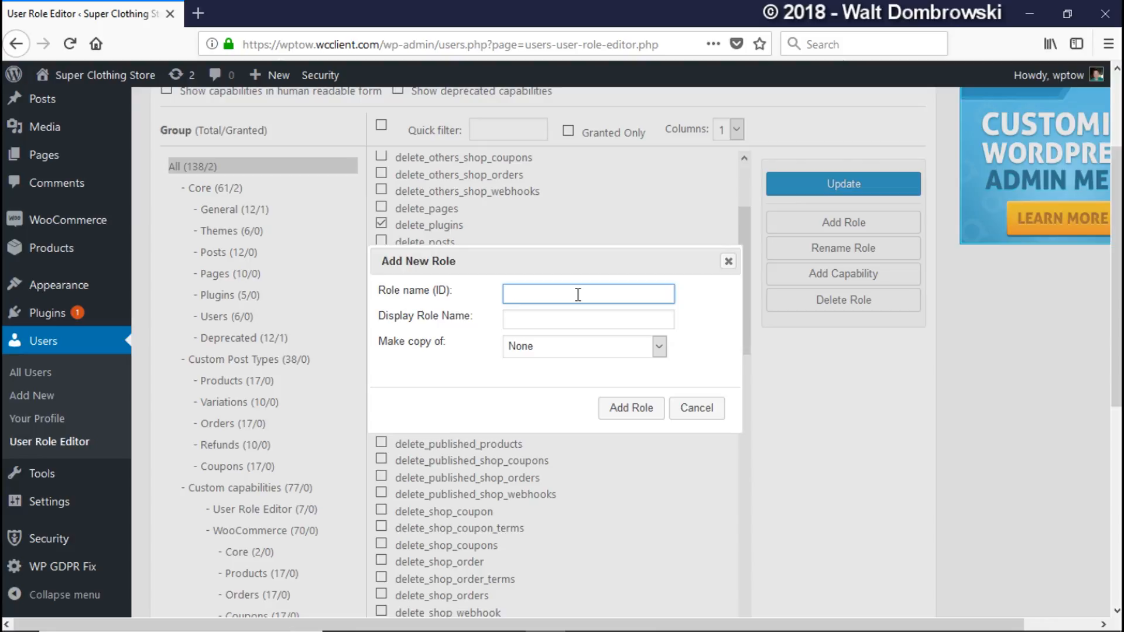
text(VIP)
click(547, 321)
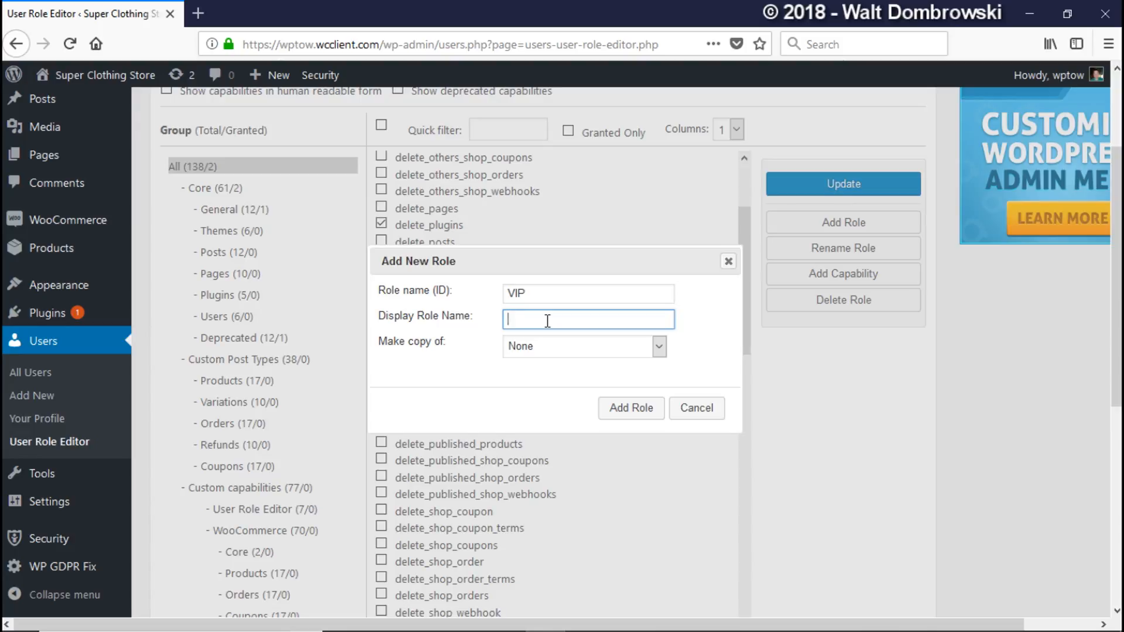
text(VIP)
click(596, 346)
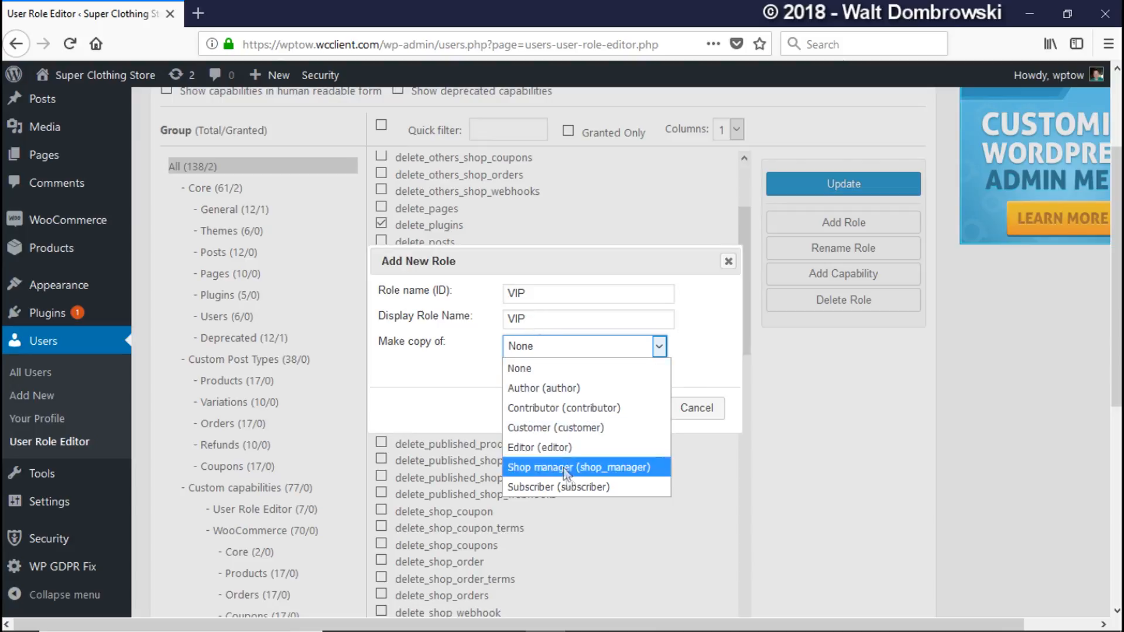
click(533, 486)
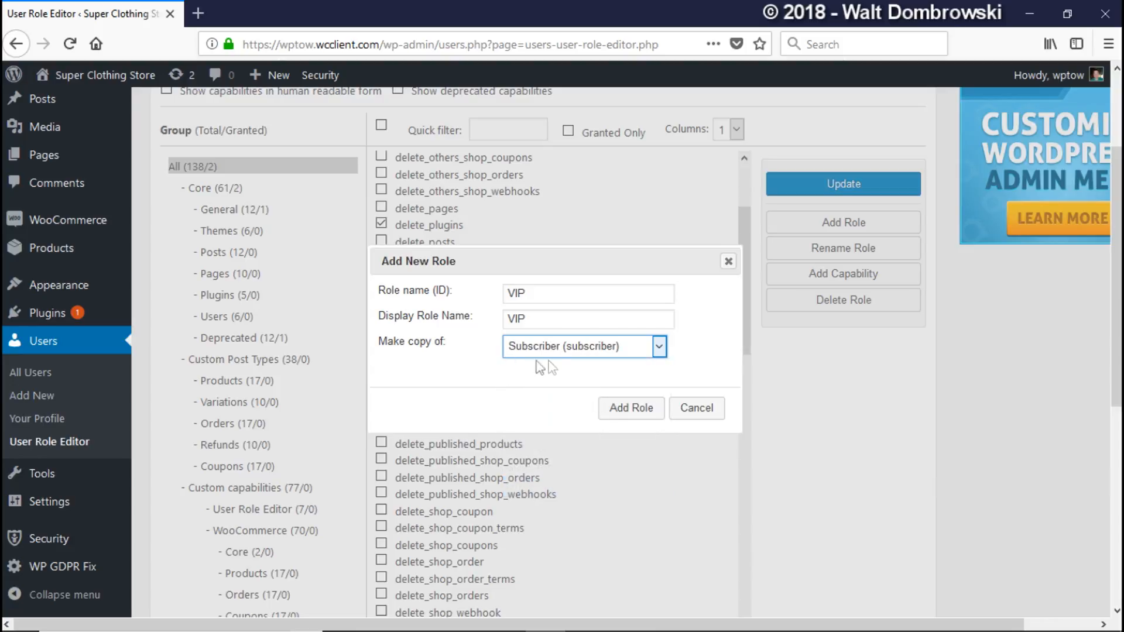
click(628, 410)
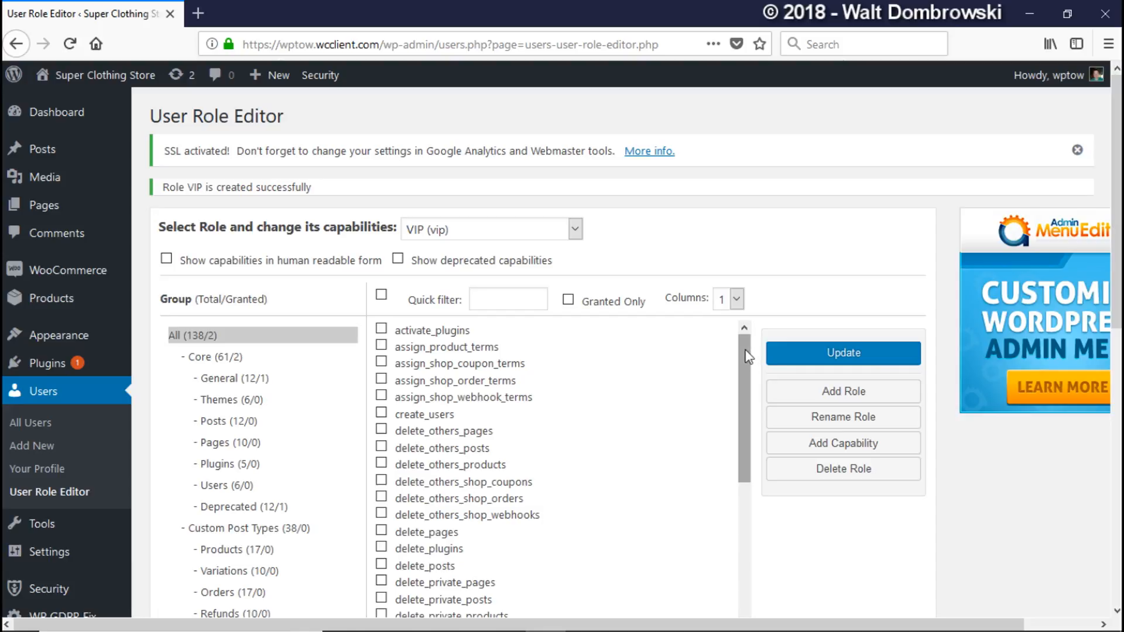
Grant the upload_files capability to the VIP role and save the updated role
drag(747, 356, 735, 512)
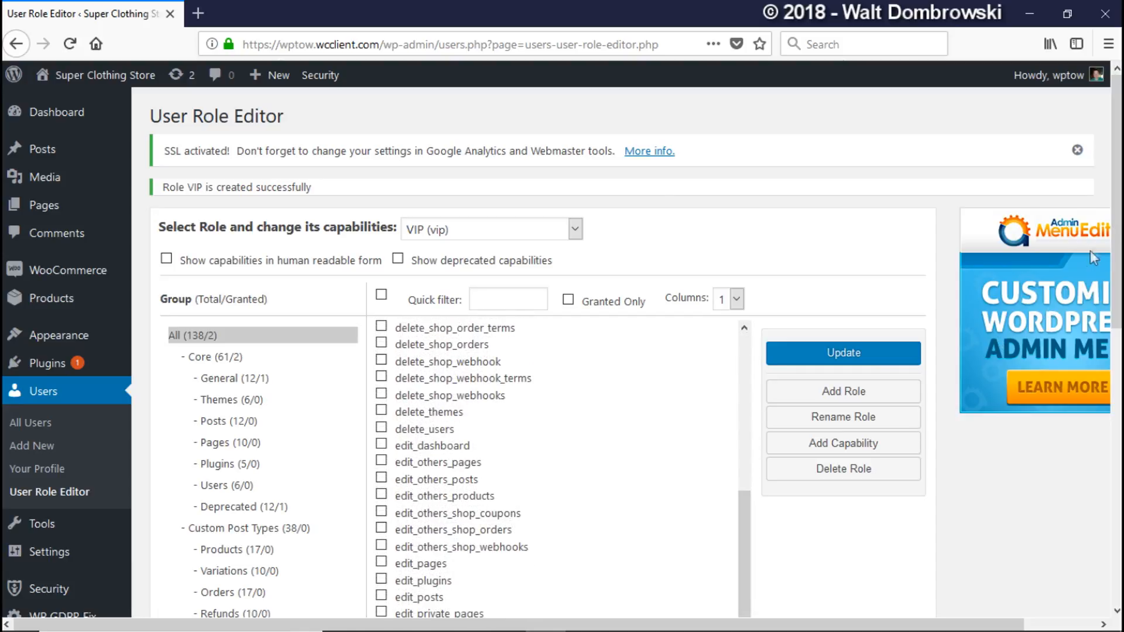
drag(1114, 233, 1114, 341)
drag(741, 293, 738, 483)
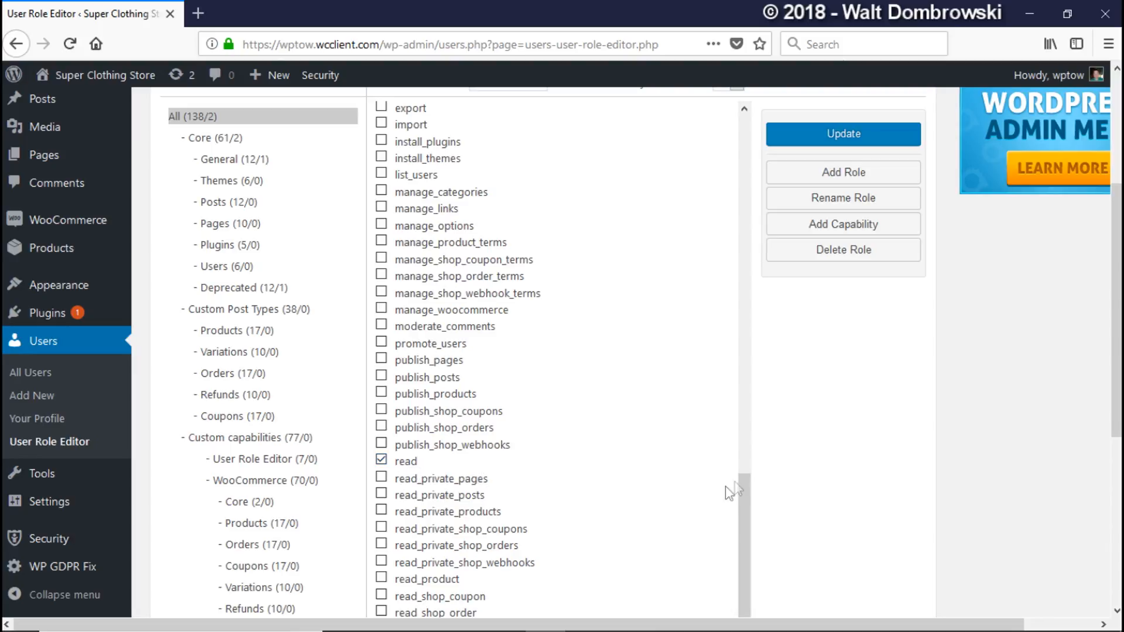
drag(751, 520, 738, 580)
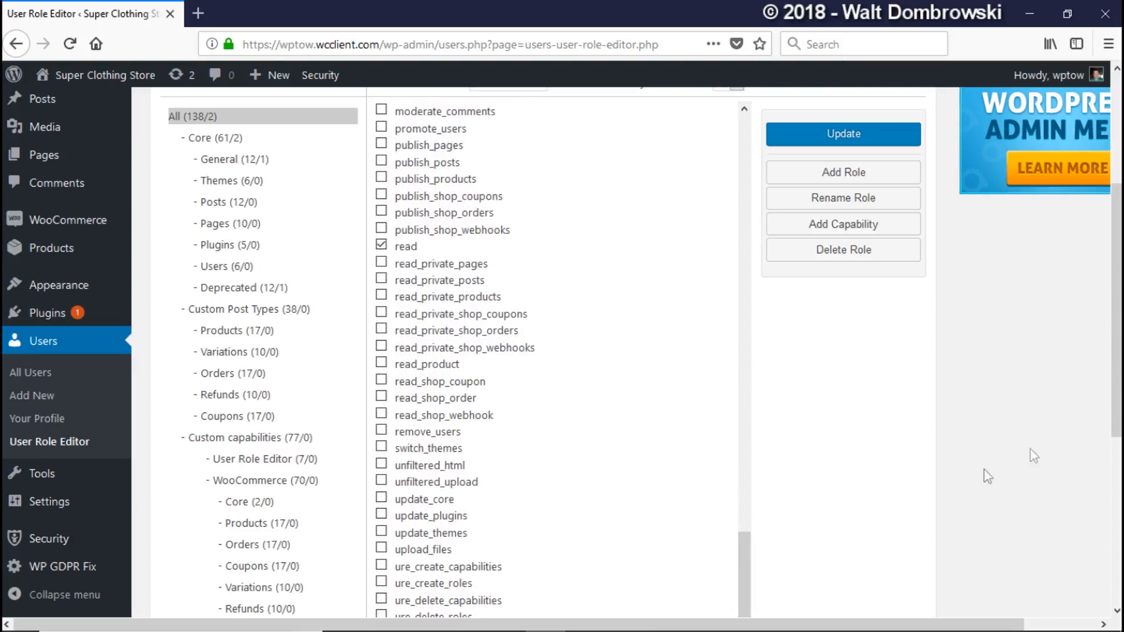
scroll(1118, 354, down, 2)
scroll(1118, 354, down, 3)
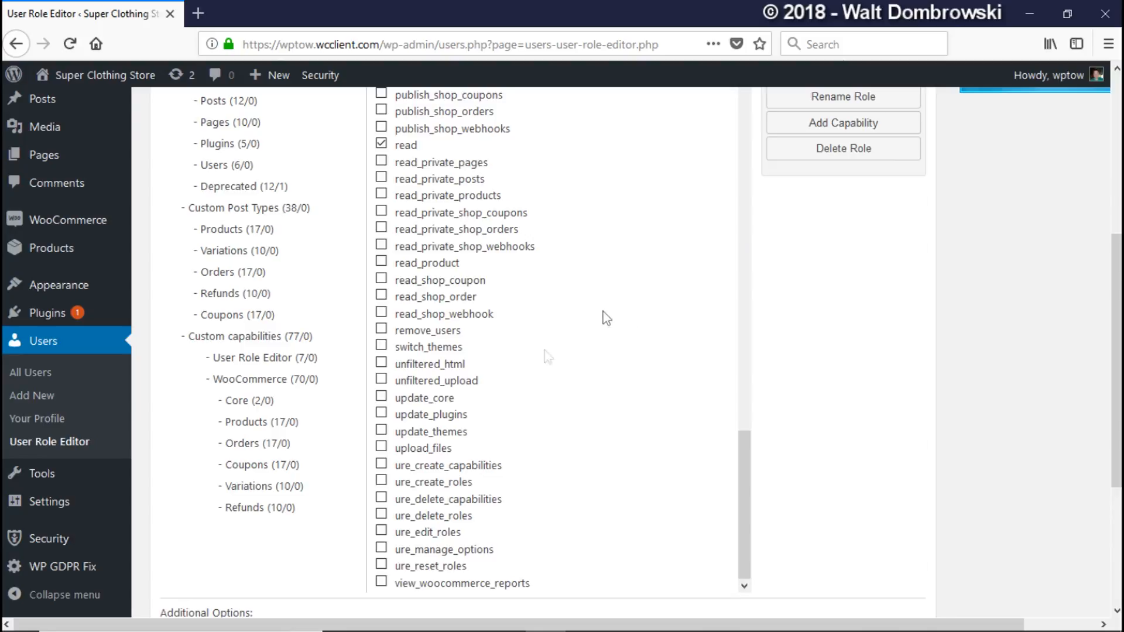
click(382, 451)
scroll(1112, 234, up, 3)
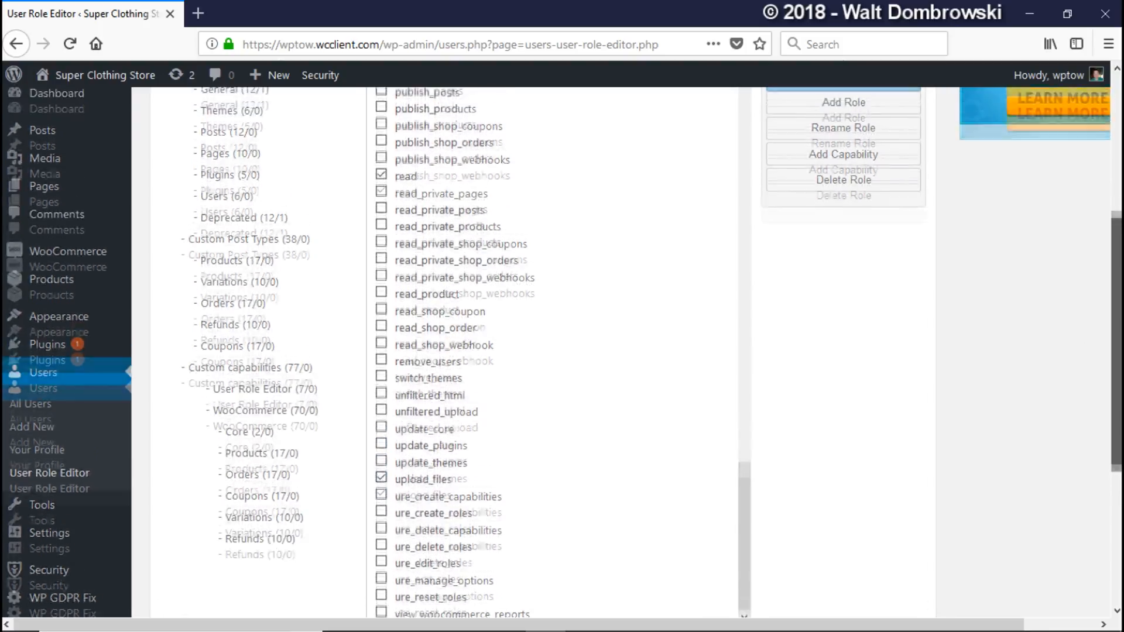
click(825, 186)
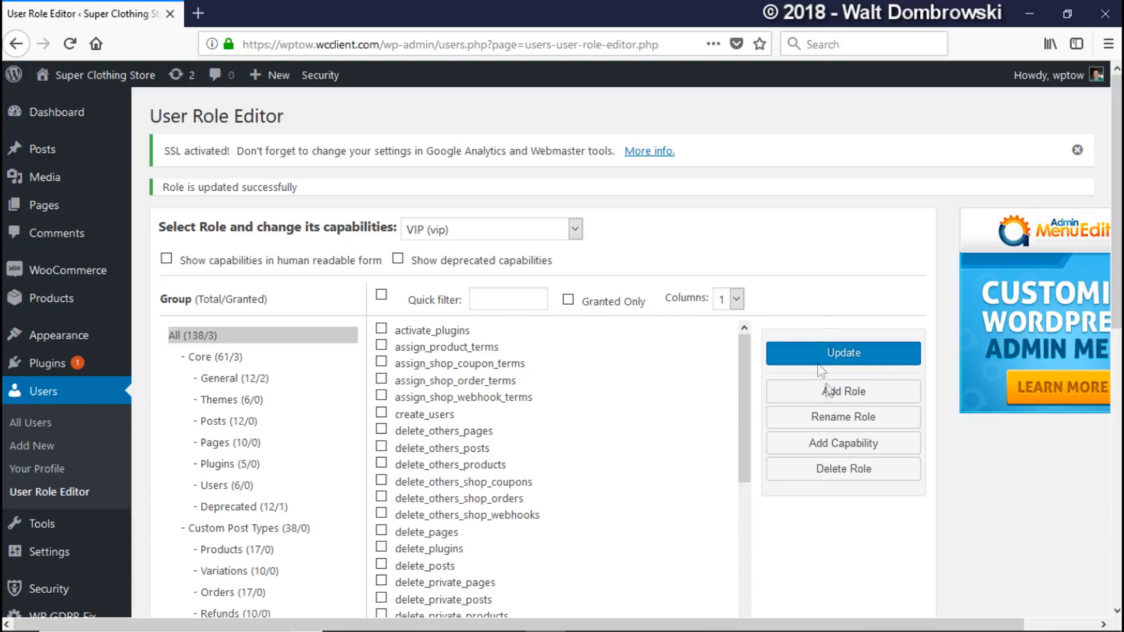
View the rename options of the VIP role and cancel without changing its display name
click(839, 419)
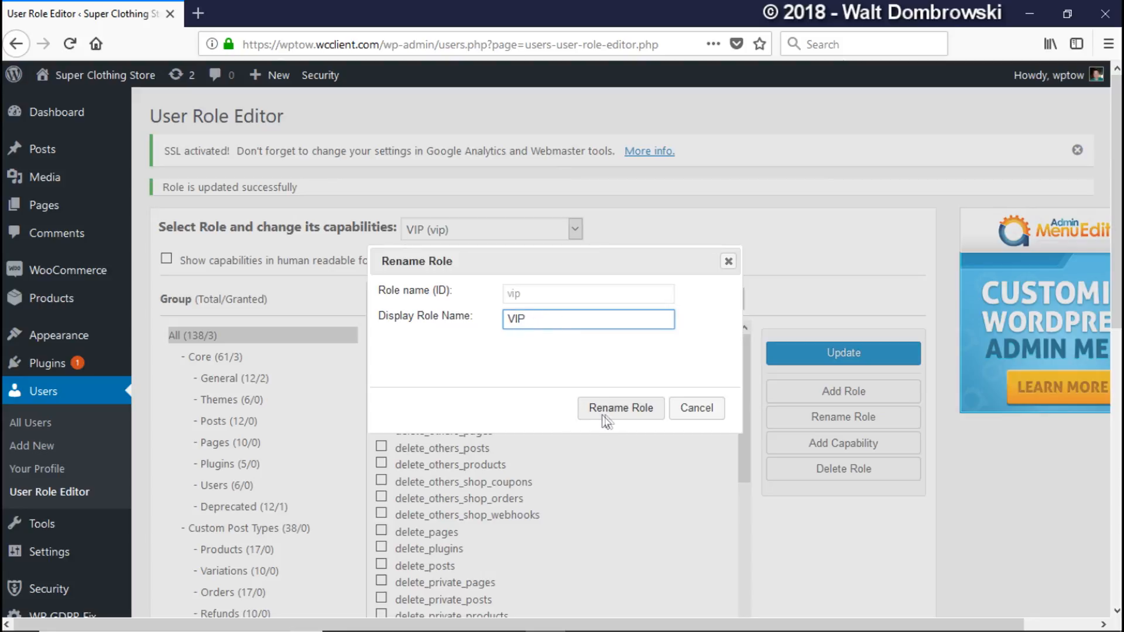
click(706, 413)
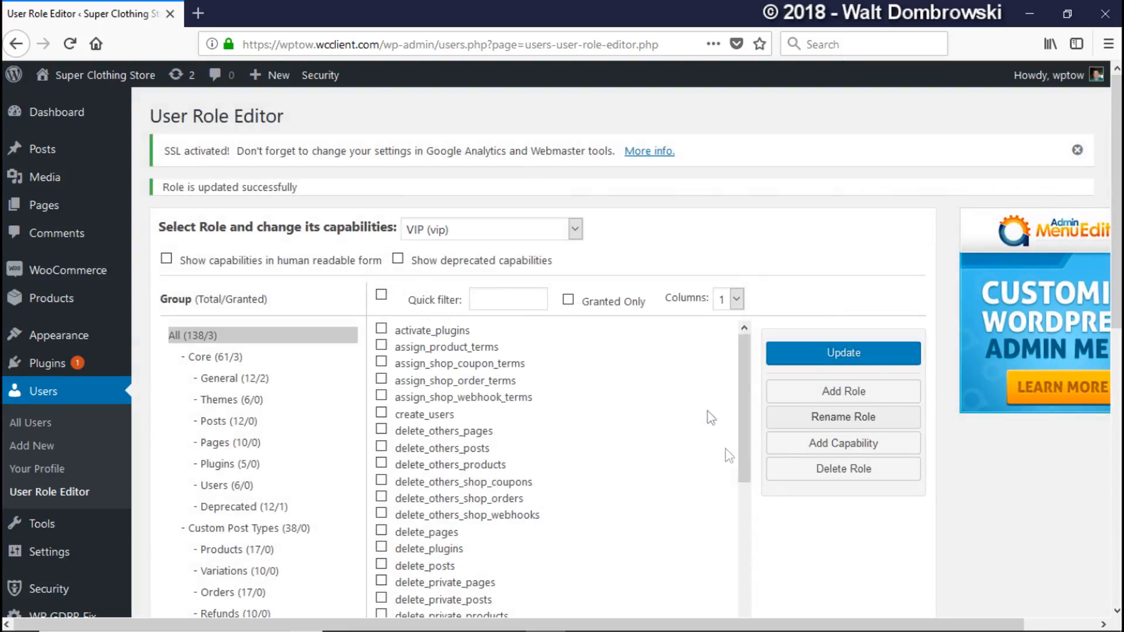
Add a custom capability named test and locate it in the VIP role's capability list
click(893, 451)
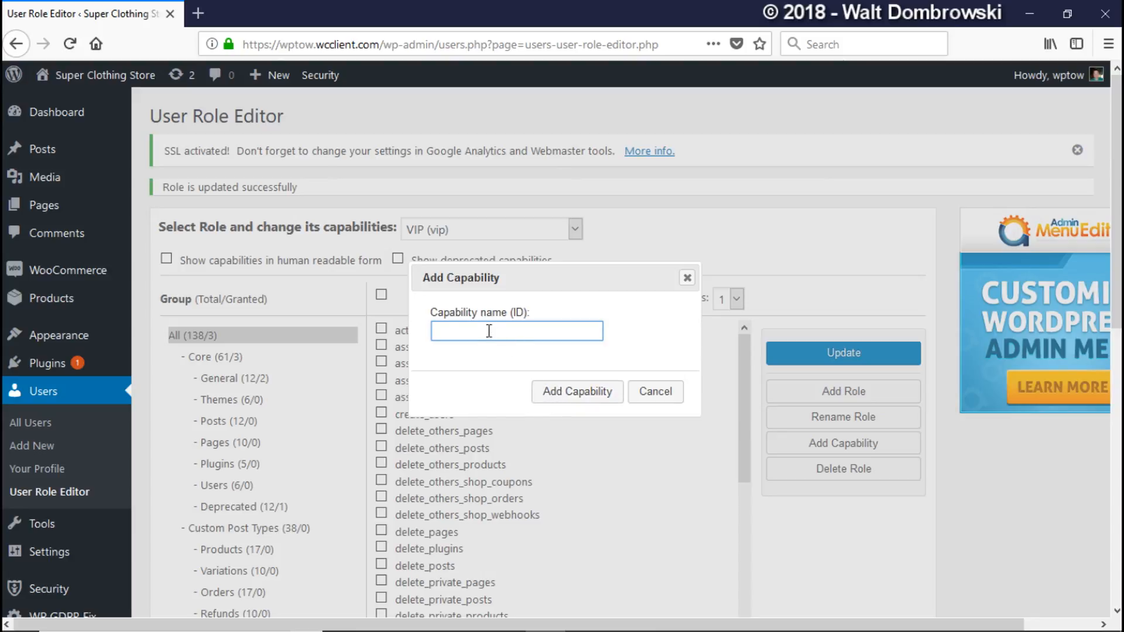
text(st)
click(572, 394)
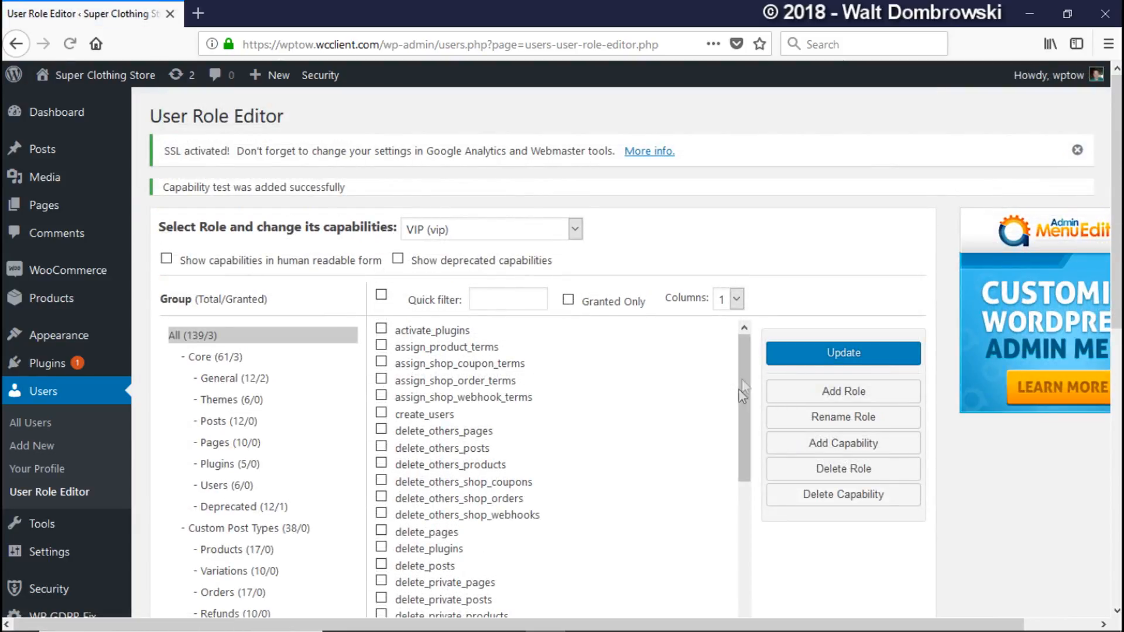
scroll(747, 413, down, 3)
drag(748, 413, 739, 476)
scroll(942, 390, down, 5)
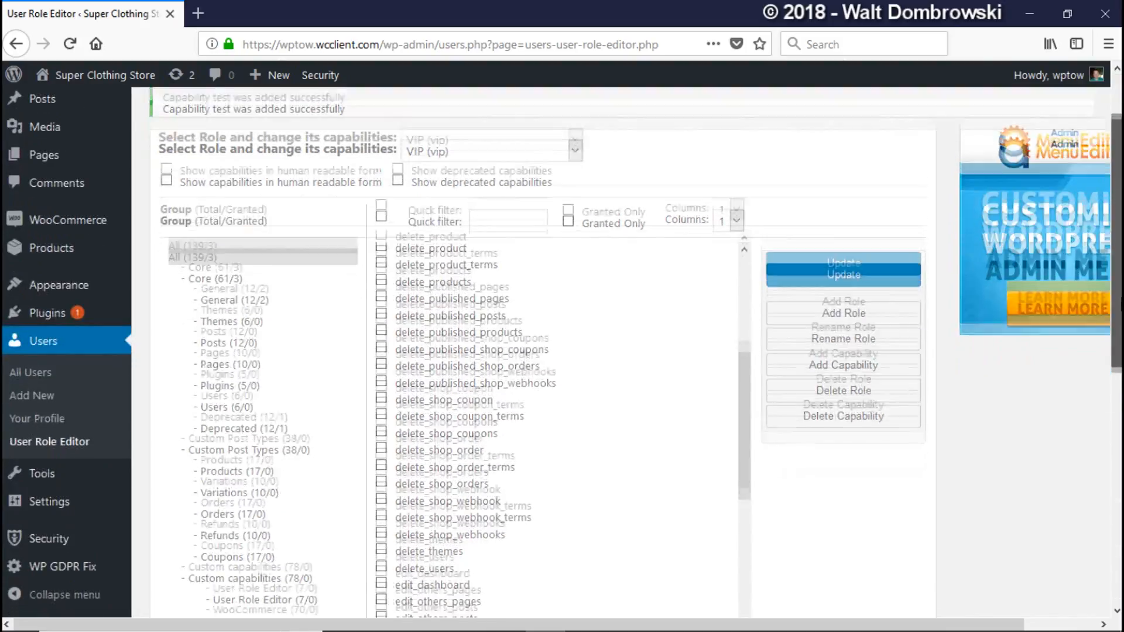
drag(1117, 375, 1117, 380)
drag(745, 214, 726, 431)
scroll(567, 454, down, 5)
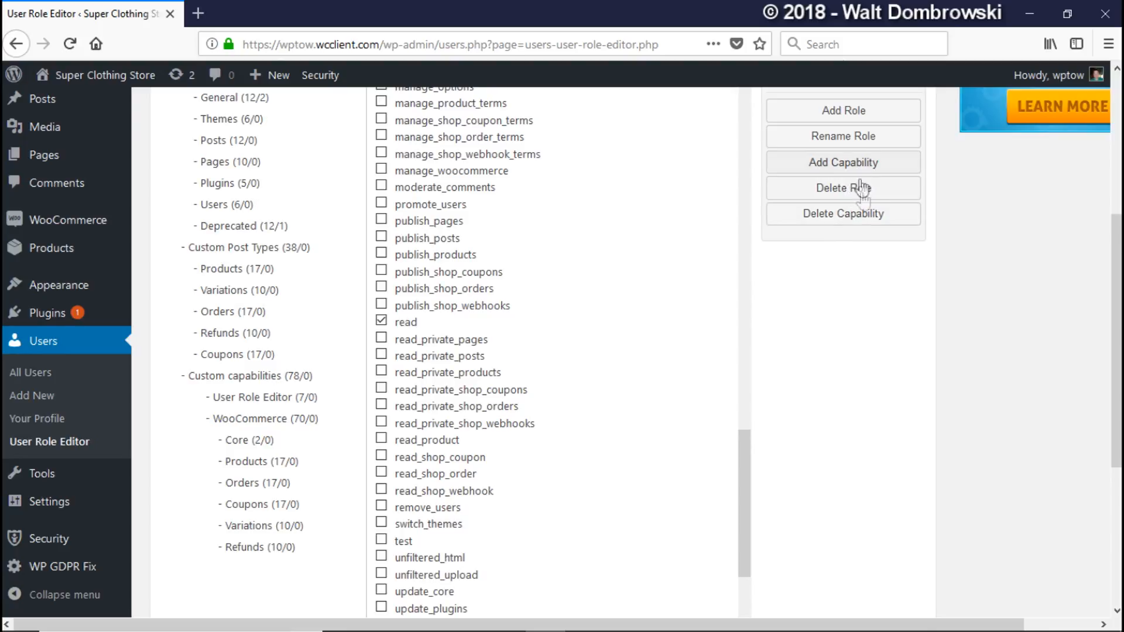
Delete the custom test capability and accept the removal
click(861, 221)
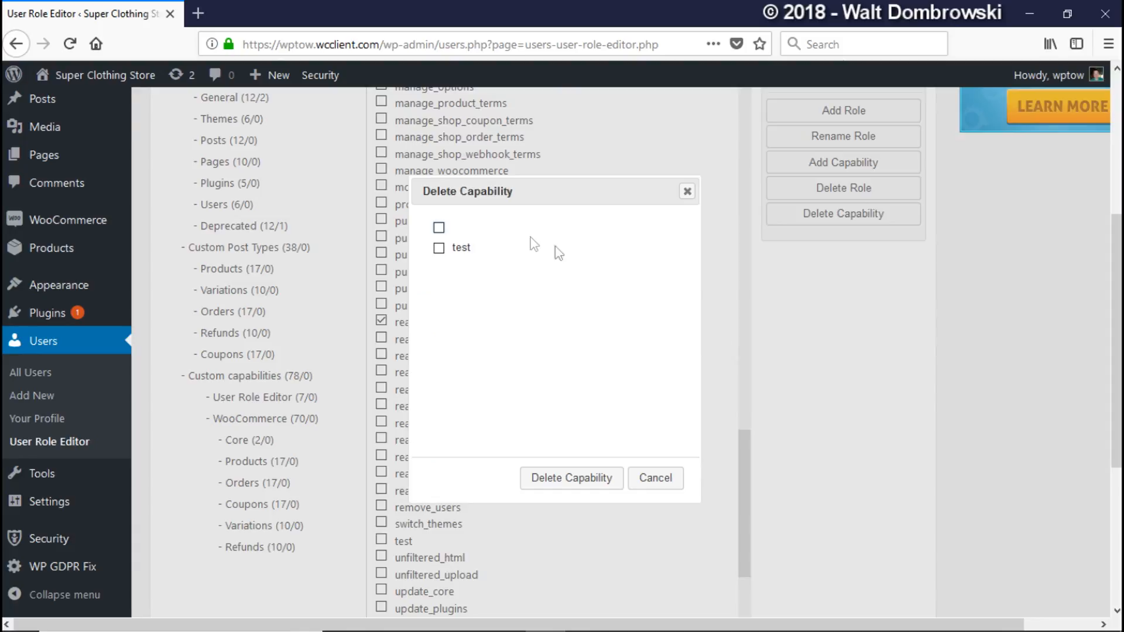
click(439, 250)
click(581, 479)
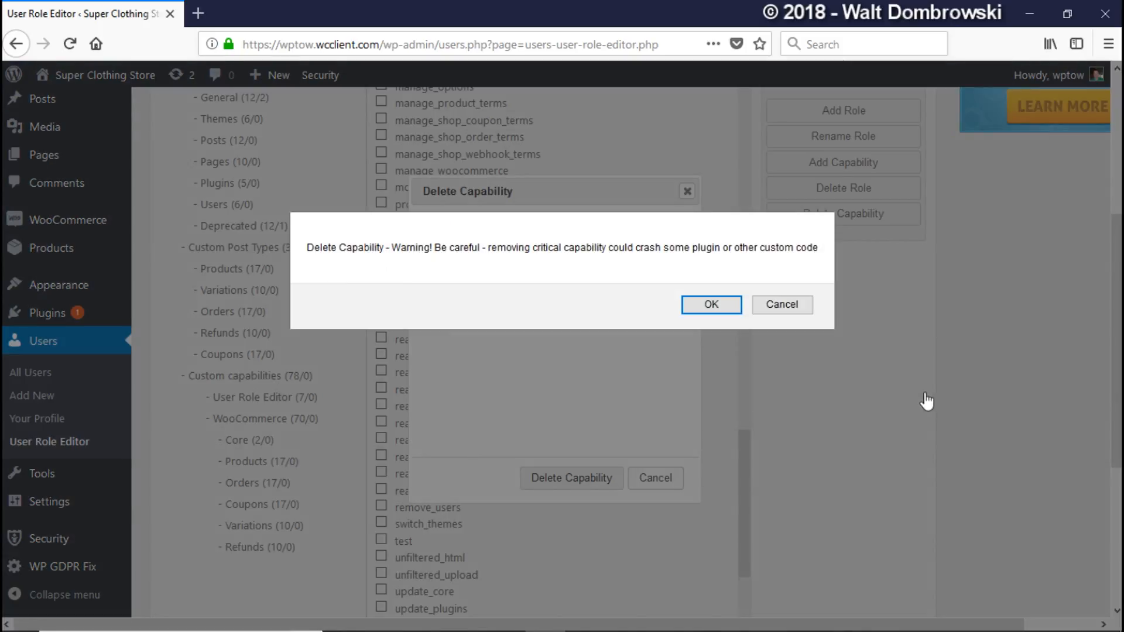
click(712, 305)
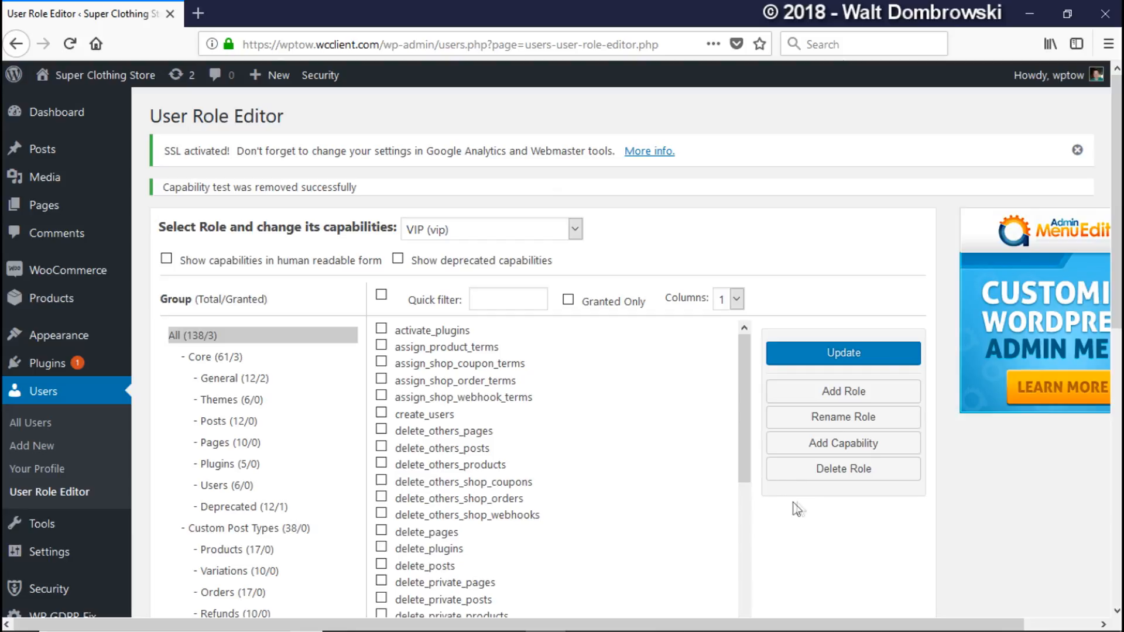
Delete the VIP role and check the list of remaining roles
click(858, 472)
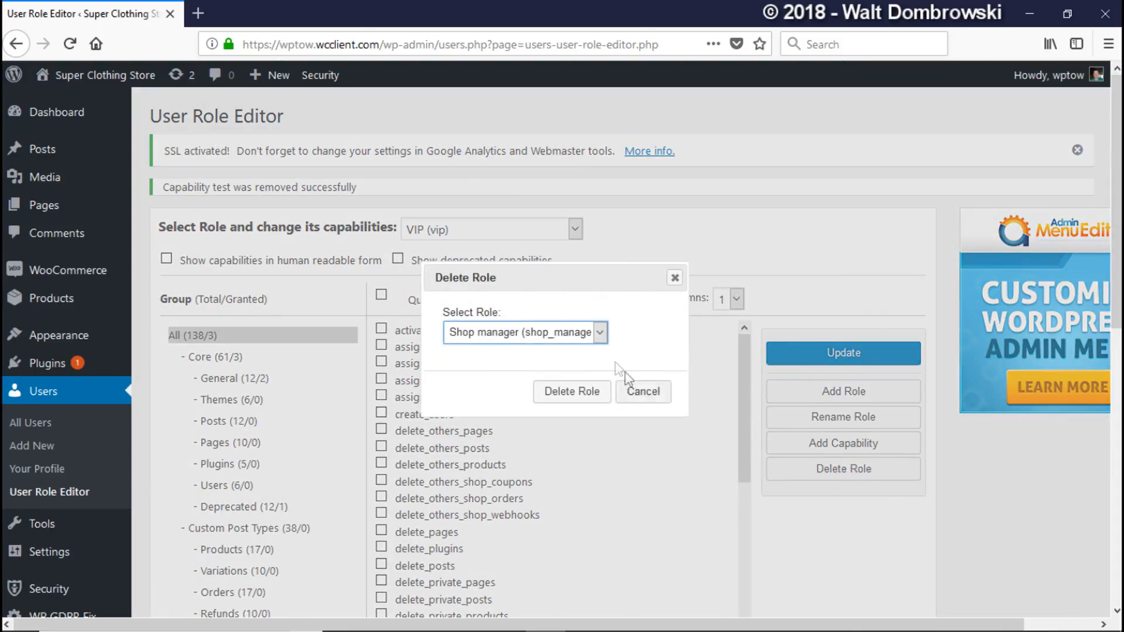
click(600, 332)
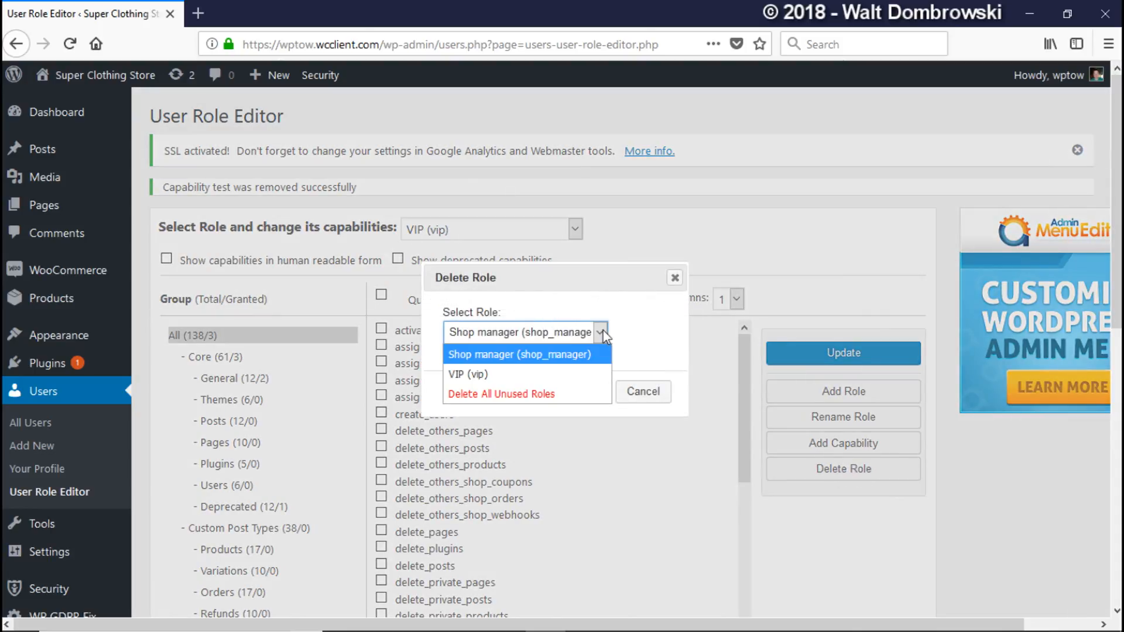
click(542, 372)
click(565, 393)
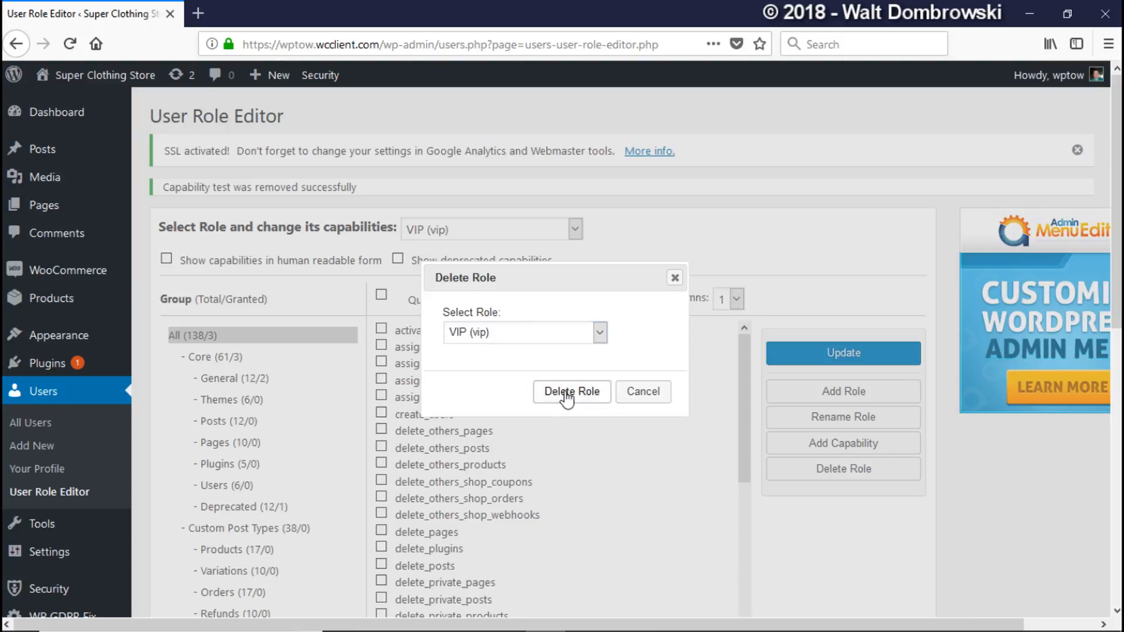
click(538, 305)
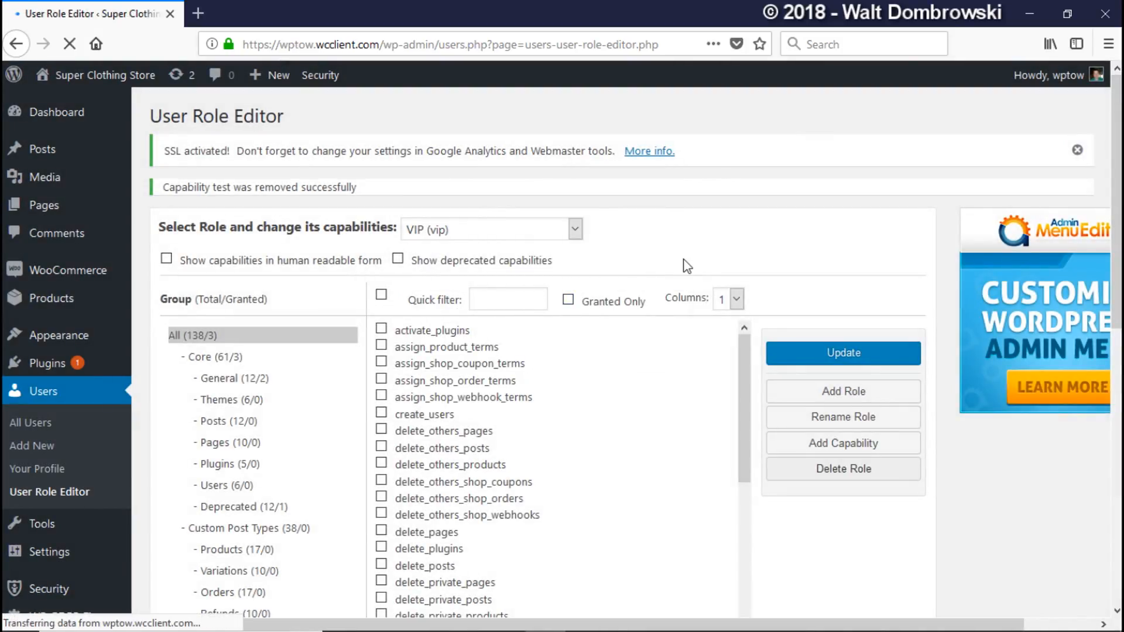
click(576, 230)
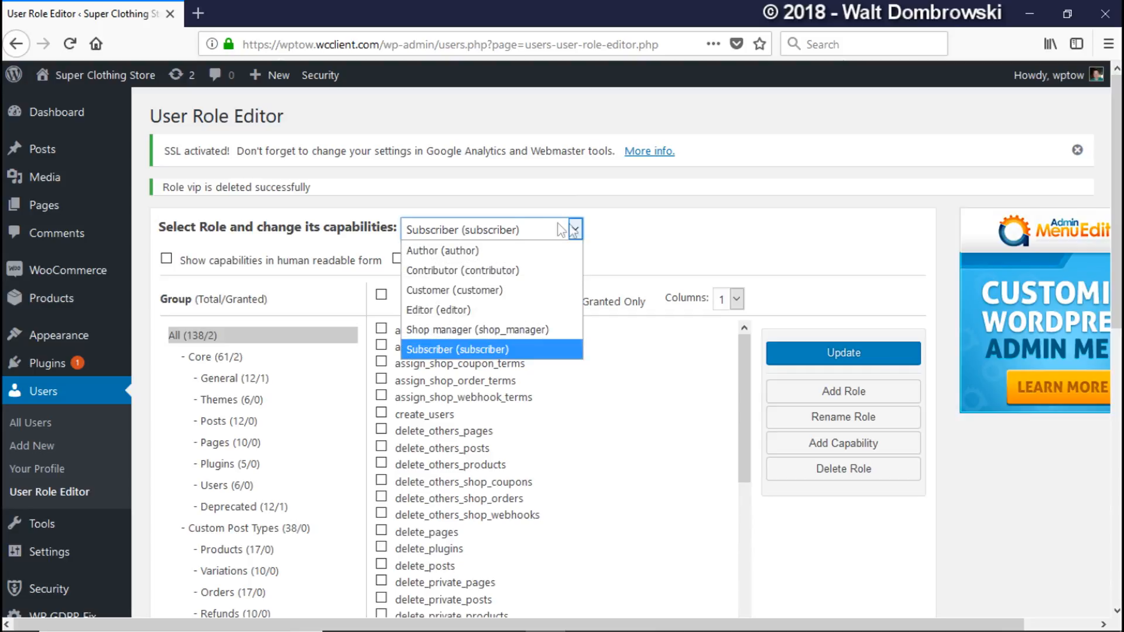
click(642, 242)
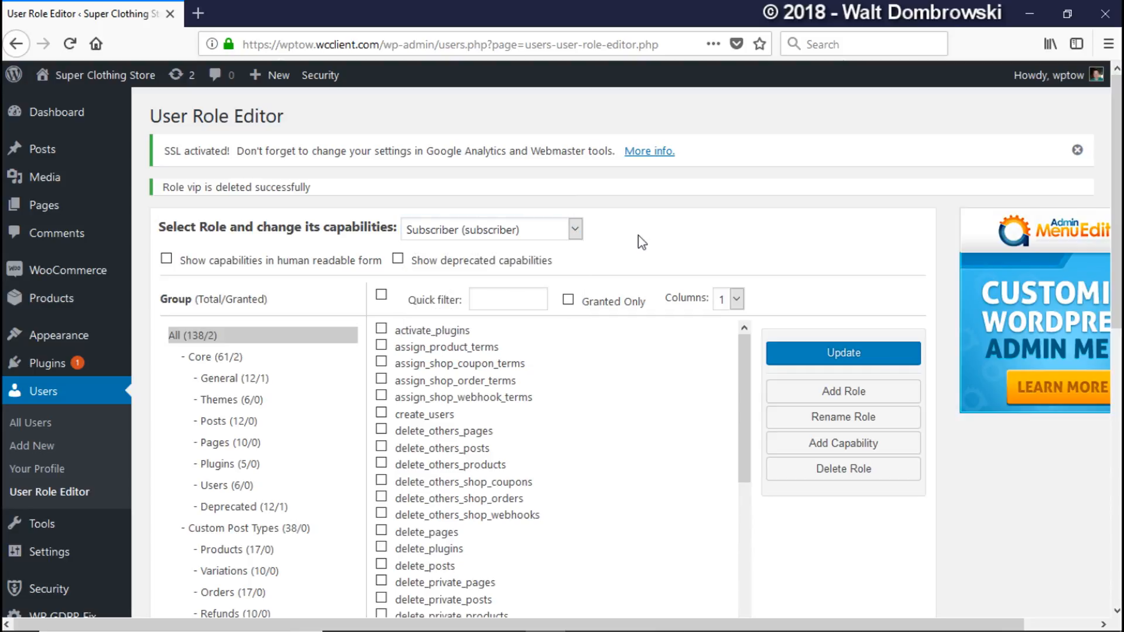